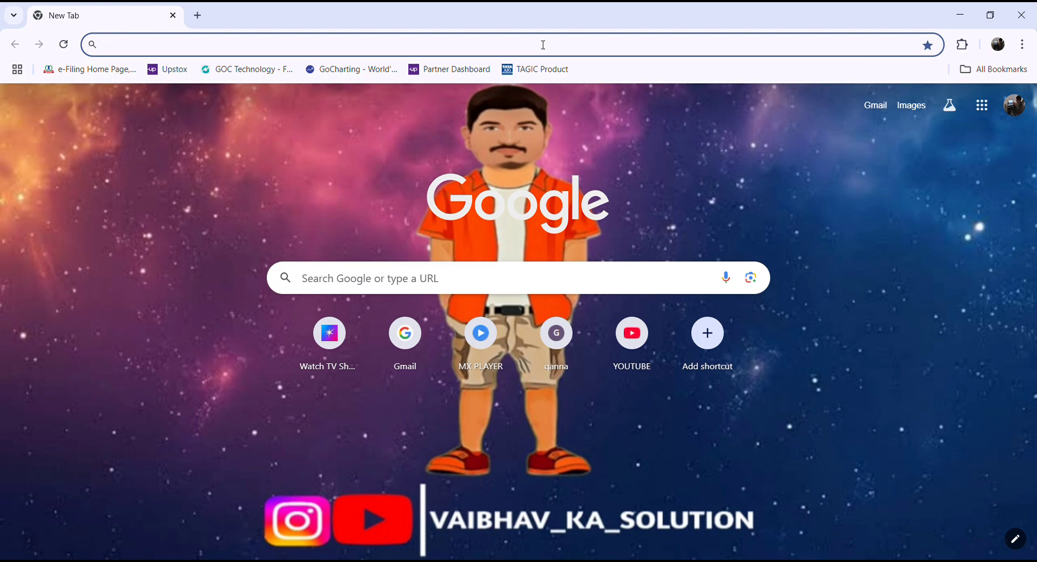
Step: Search Google for 'mahabhumi abhilekh' by picking the suggestion after typing 'maha'
{"action": "left_click", "coordinate": [540, 44]}
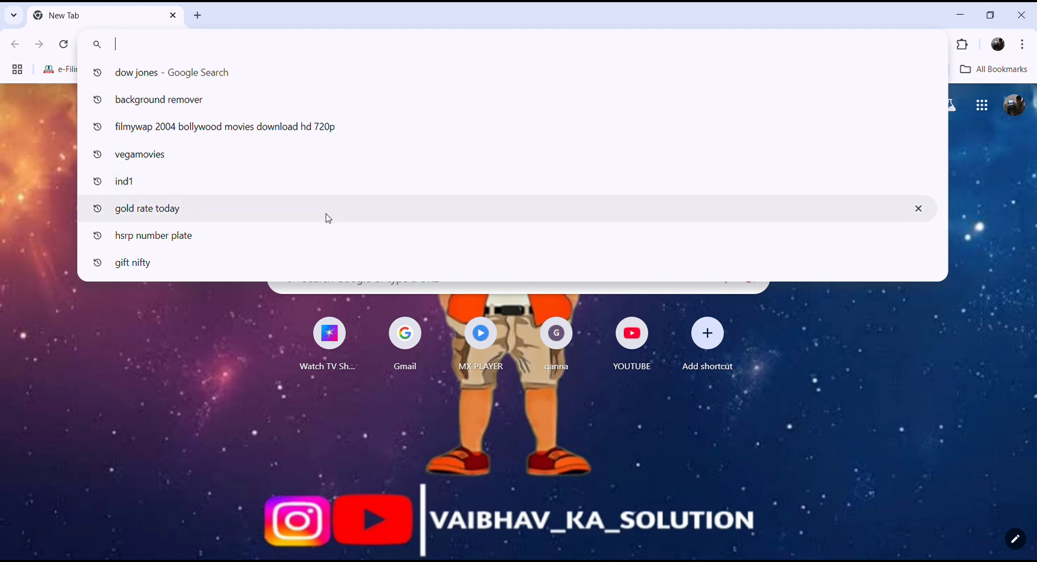
{"action": "type", "text": "ma"}
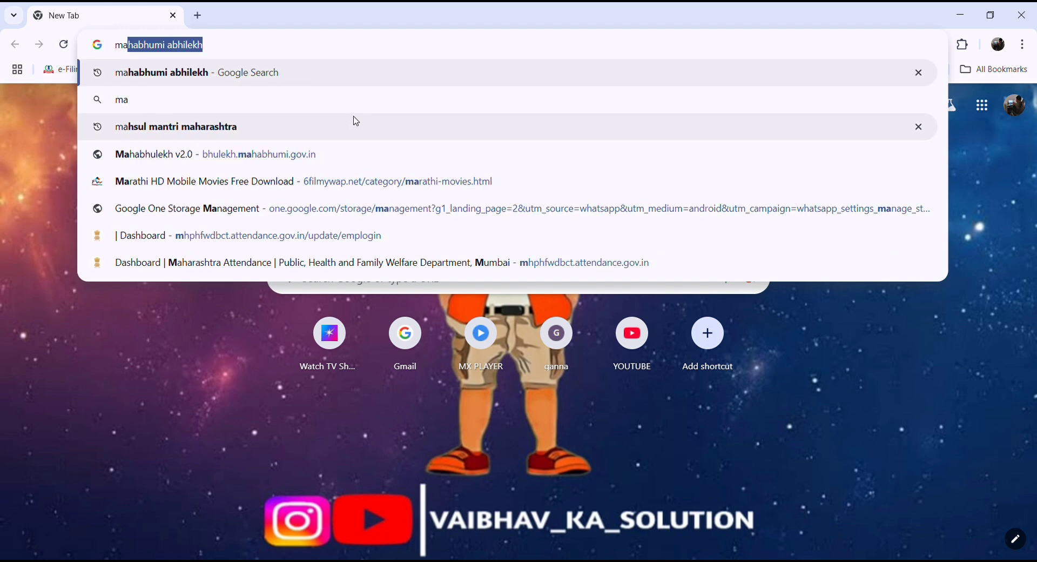
{"action": "type", "text": "ha"}
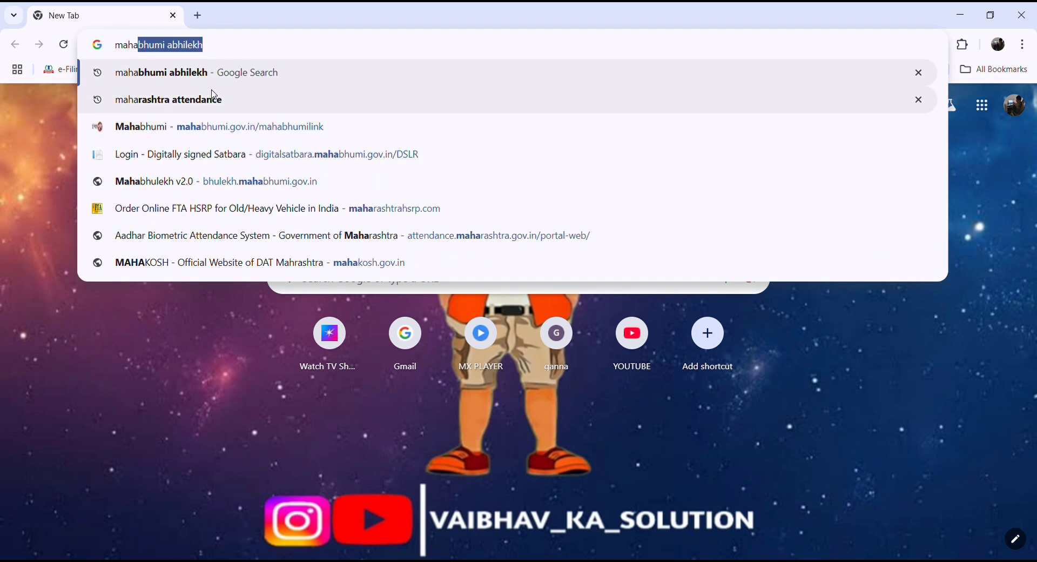
{"action": "left_click", "coordinate": [212, 84]}
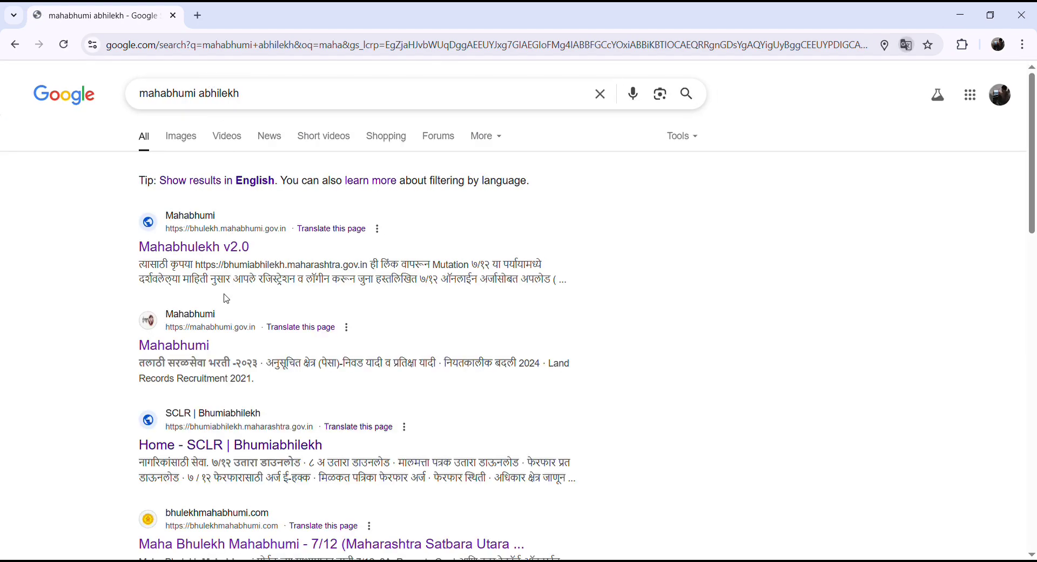
Step: Open the Mahabhumi portal and its 'Digitally signed 7/12, 8A, Ferfar' Premium Service
{"action": "left_click", "coordinate": [188, 352]}
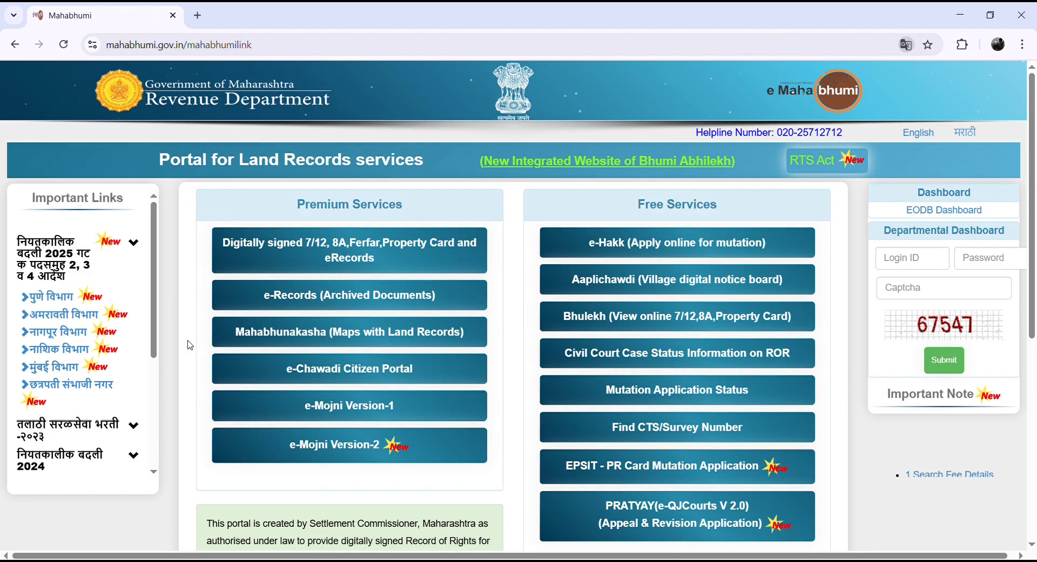
{"action": "left_click", "coordinate": [283, 250]}
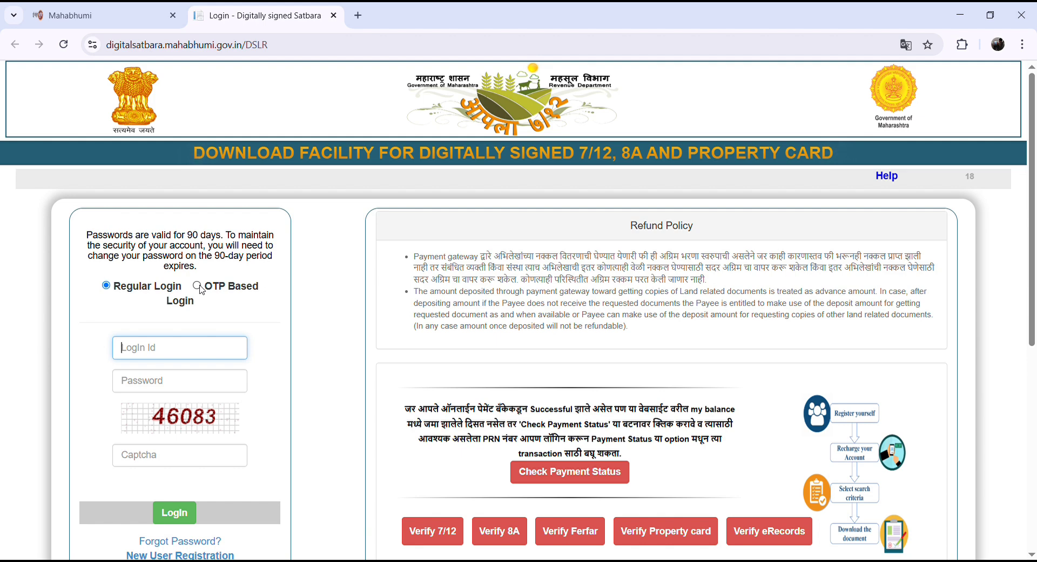
Step: Choose OTP Based Login and enter the registered mobile number, correcting mistyped digits
{"action": "left_click", "coordinate": [197, 286]}
{"action": "left_click", "coordinate": [209, 378]}
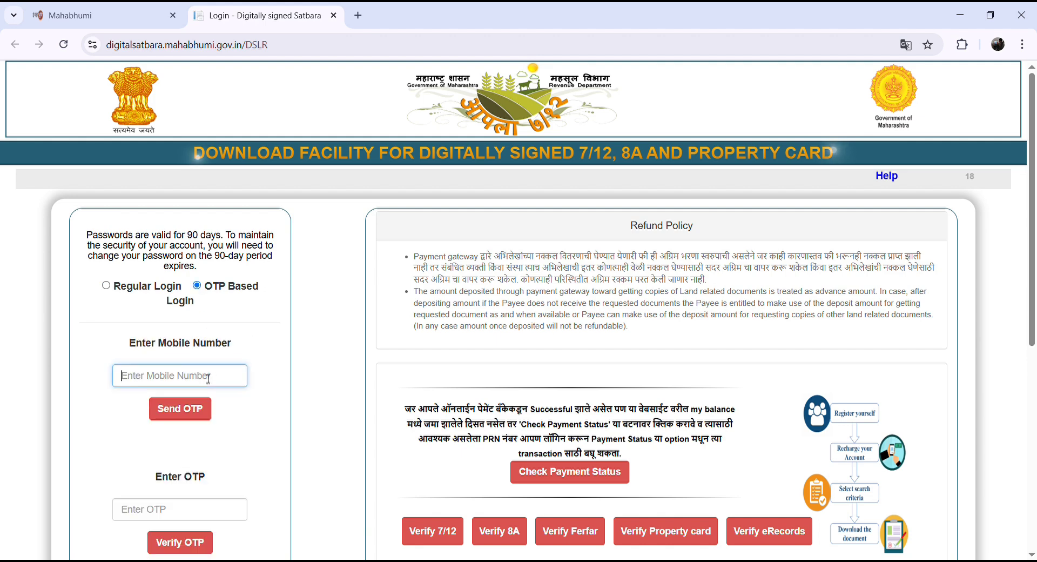
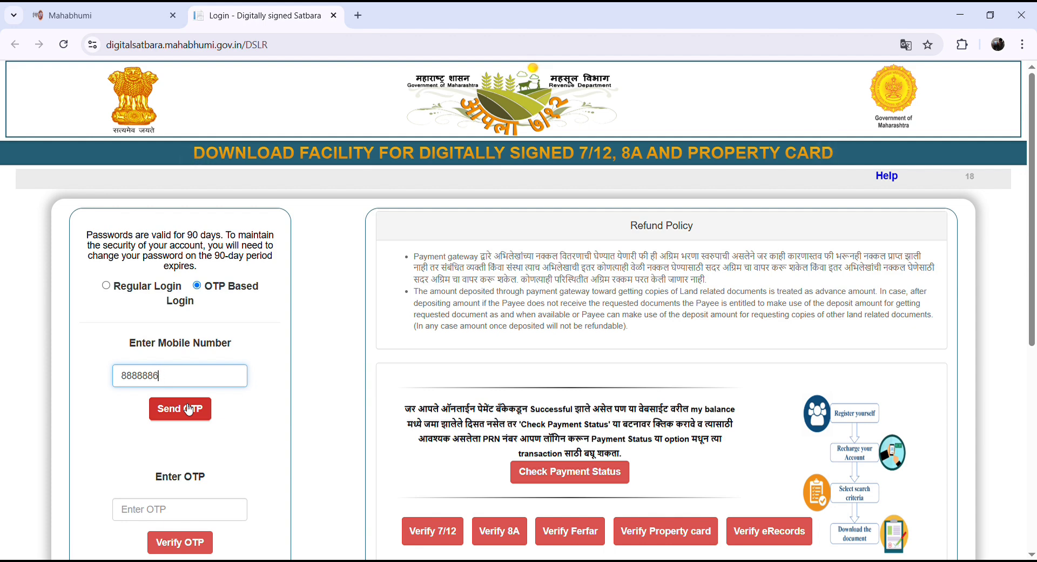
Step: Request the OTP and fill in the received one-time code
{"action": "left_click", "coordinate": [189, 408]}
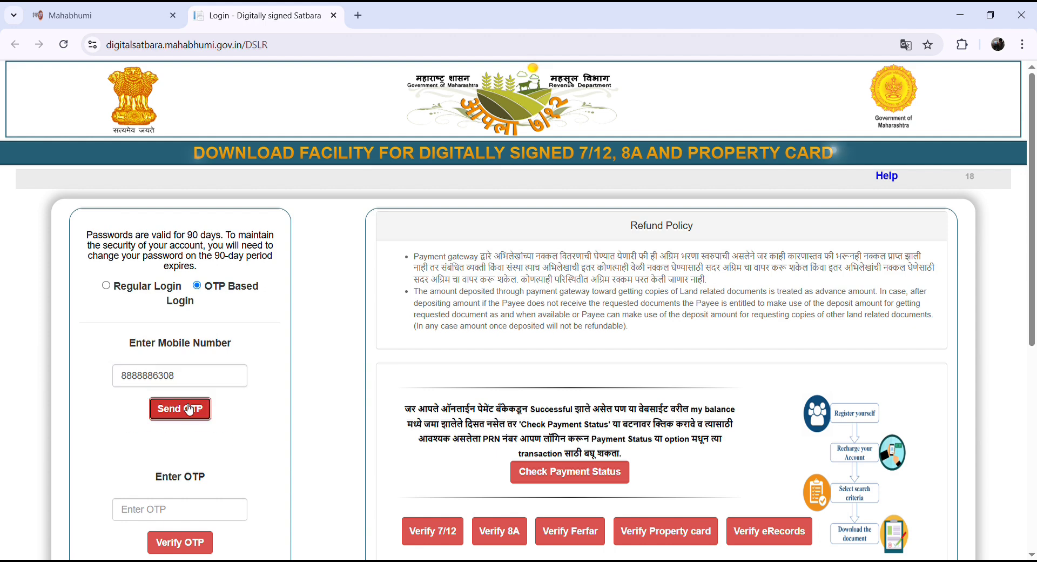
{"action": "left_click", "coordinate": [190, 518]}
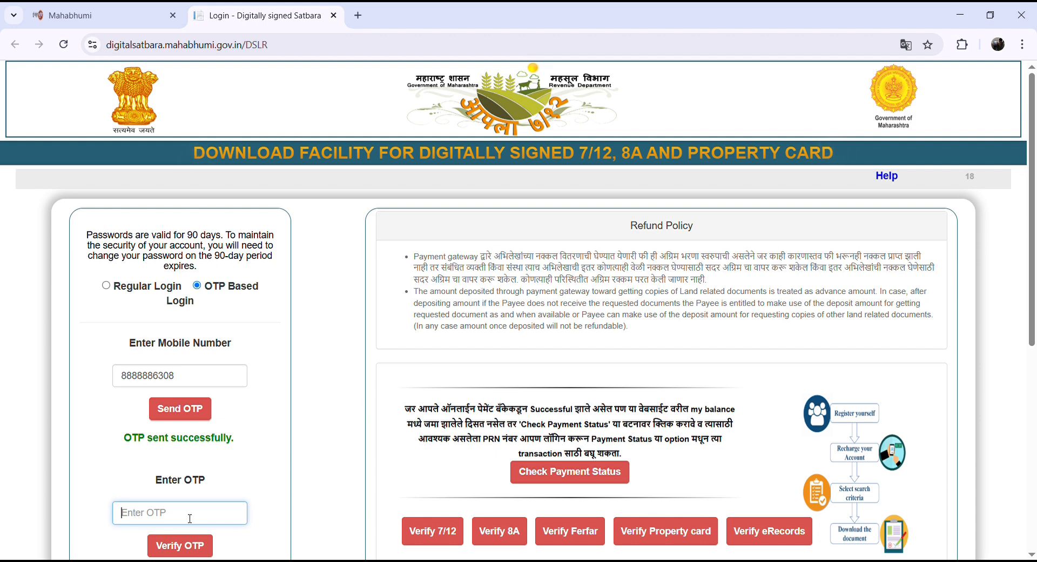
Step: Verify the OTP to log in, check the ₹15 balance, then return to the Mahabhumi tab
{"action": "left_click", "coordinate": [187, 551]}
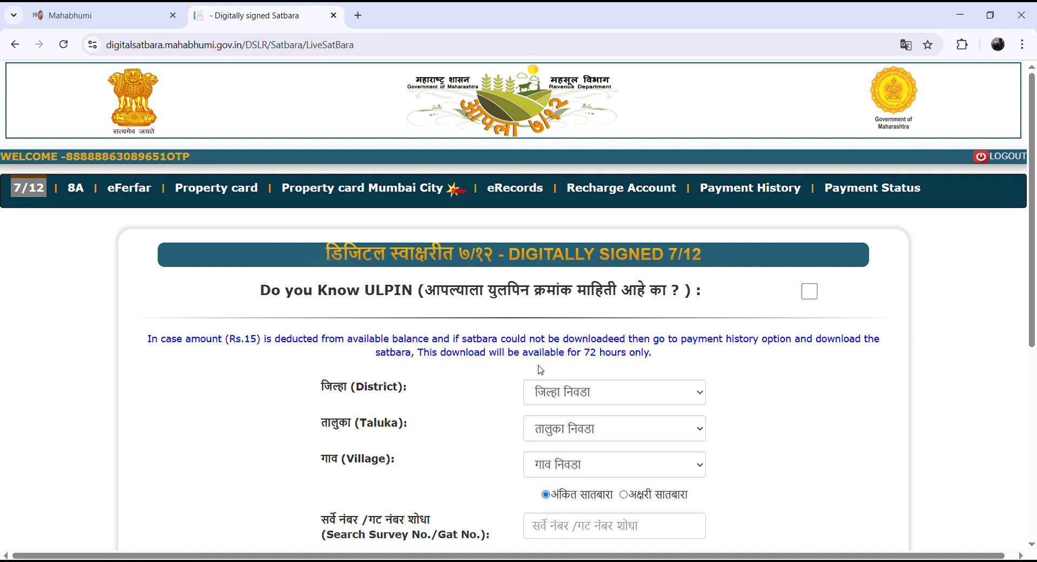
{"action": "scroll", "coordinate": [540, 370], "scroll_direction": "down", "scroll_amount": 4}
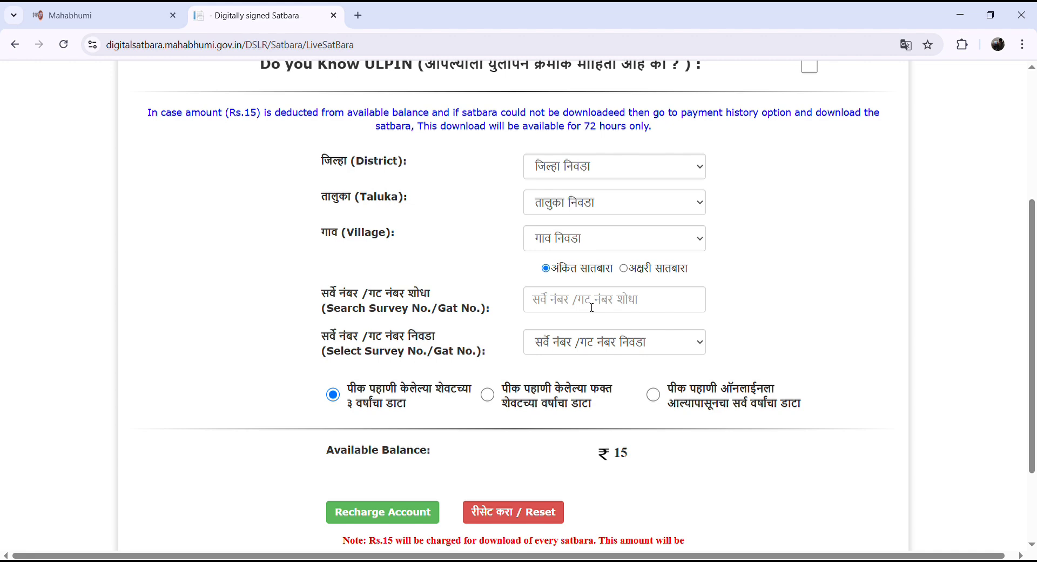
{"action": "left_click", "coordinate": [110, 8]}
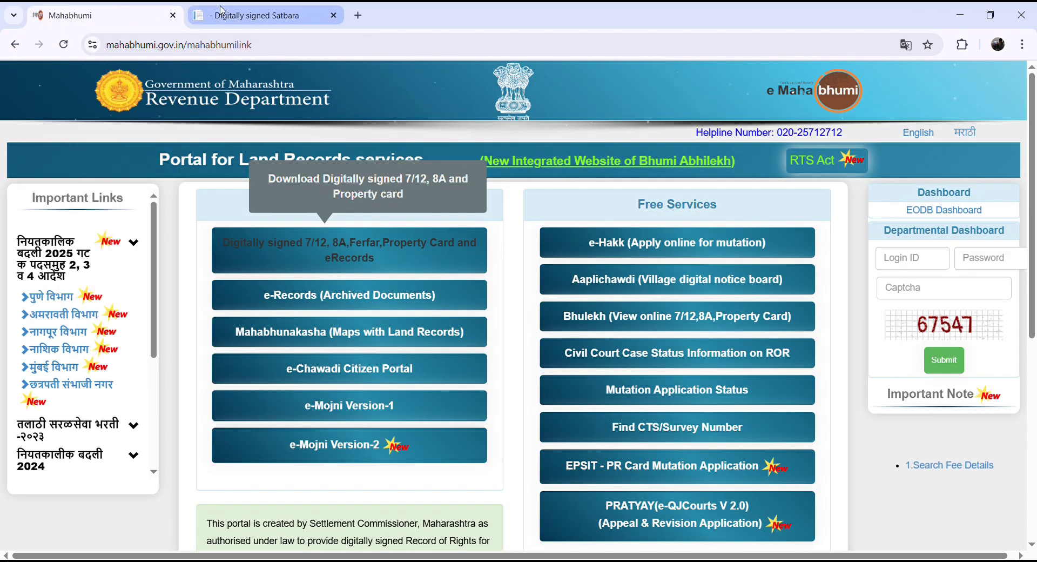
Step: In a new tab, search Google for 'mahabhumi abhilekh' again via the 'ma' suggestion
{"action": "left_click", "coordinate": [357, 15]}
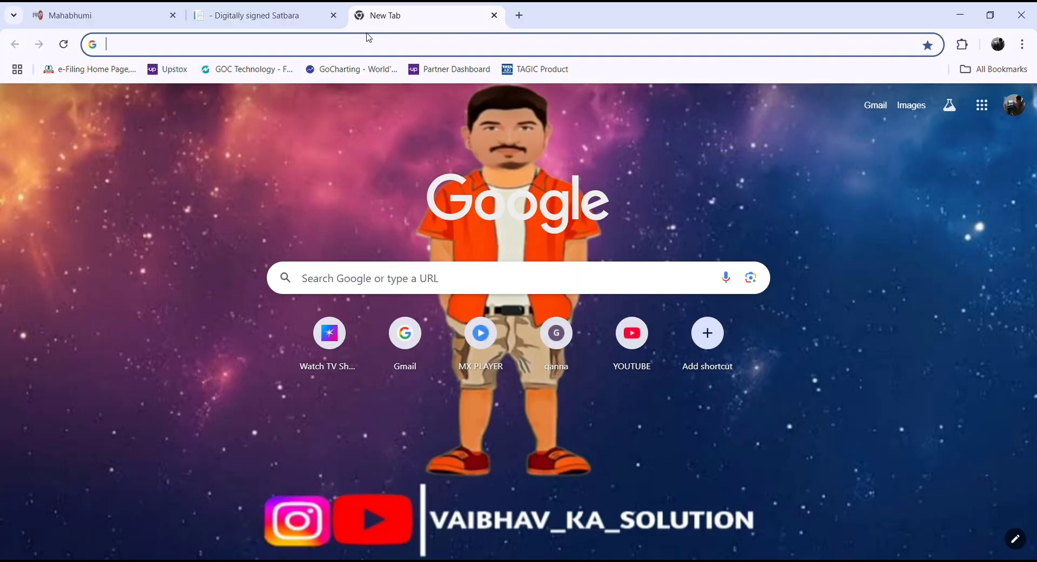
{"action": "type", "text": "ma"}
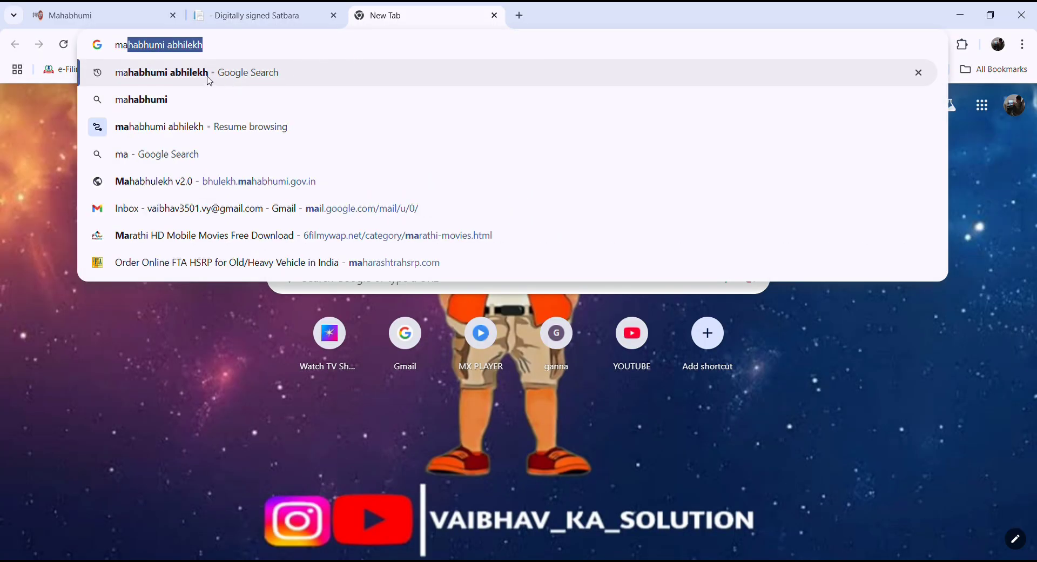
{"action": "left_click", "coordinate": [210, 81]}
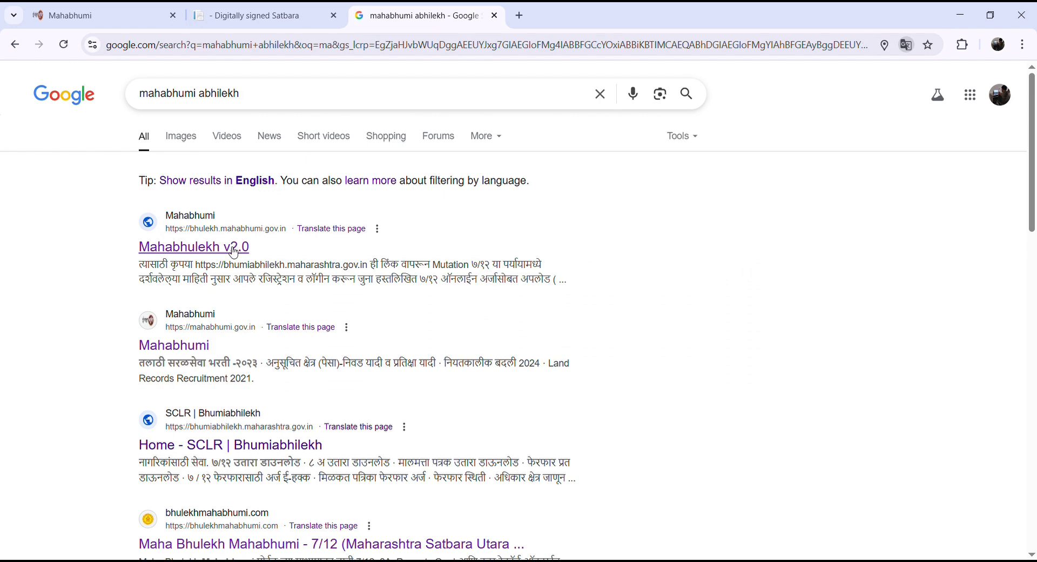
Step: Open Mahabhulekh v2.0 and switch its 7/12 search to look up records by owner name
{"action": "left_click", "coordinate": [233, 252]}
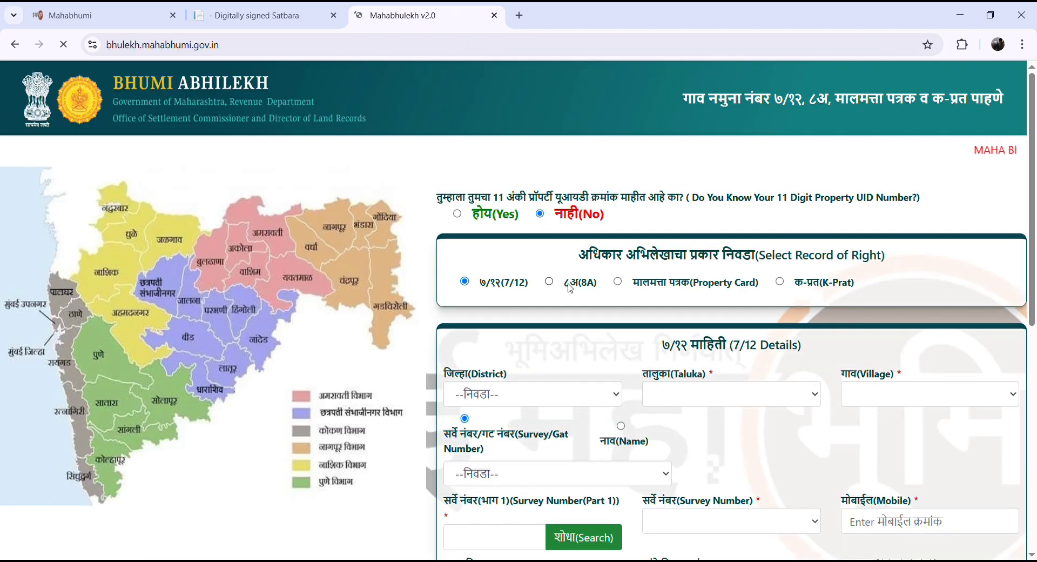
{"action": "scroll", "coordinate": [517, 391], "scroll_direction": "down", "scroll_amount": 4}
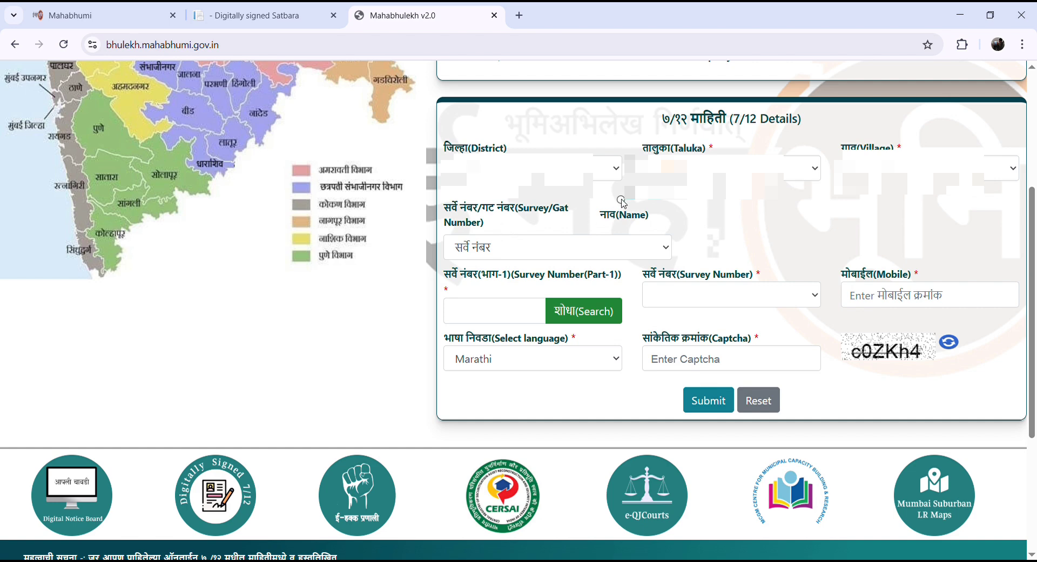
{"action": "left_click", "coordinate": [621, 201]}
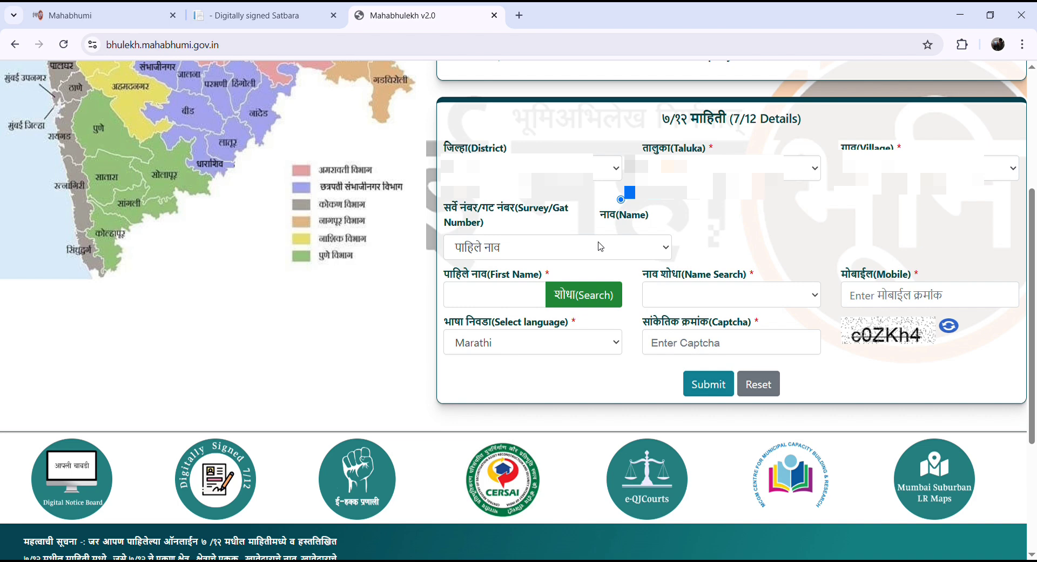
{"action": "left_click", "coordinate": [485, 299]}
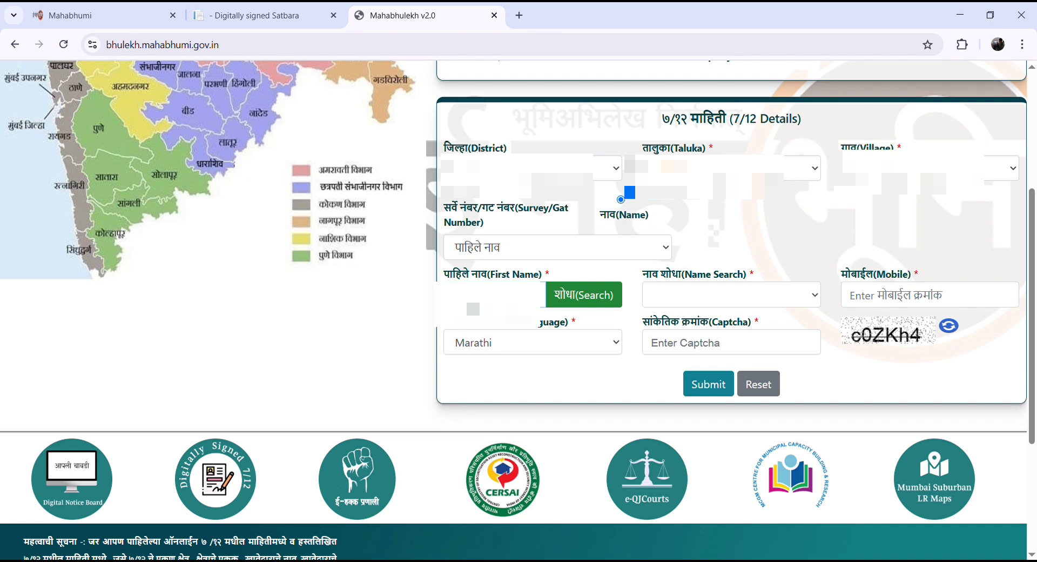
{"action": "left_click", "coordinate": [598, 296]}
{"action": "left_click", "coordinate": [735, 300]}
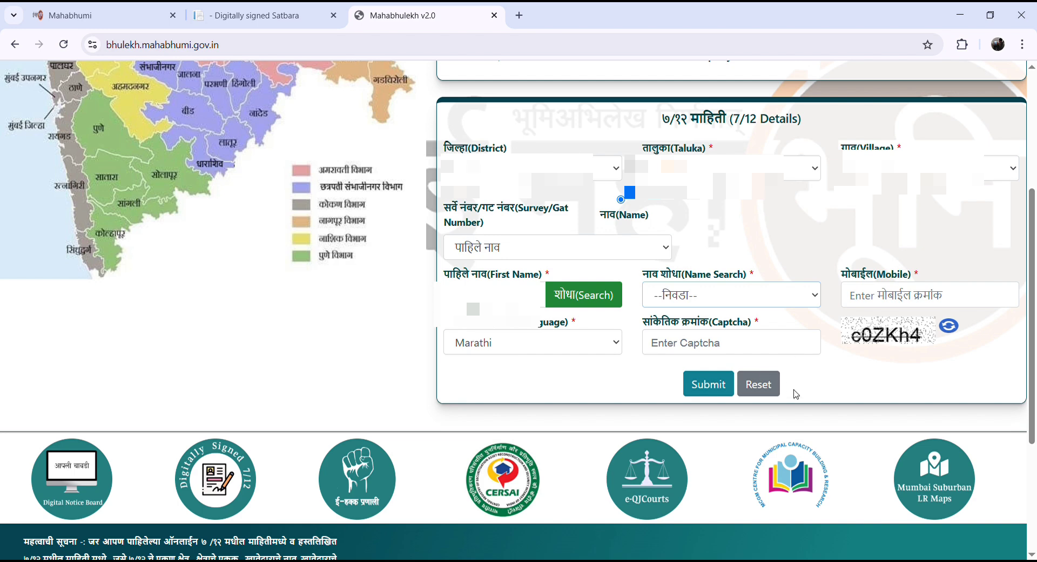
Step: Return to the Digitally signed Satbara tab showing the ₹15 balance
{"action": "left_click", "coordinate": [295, 22]}
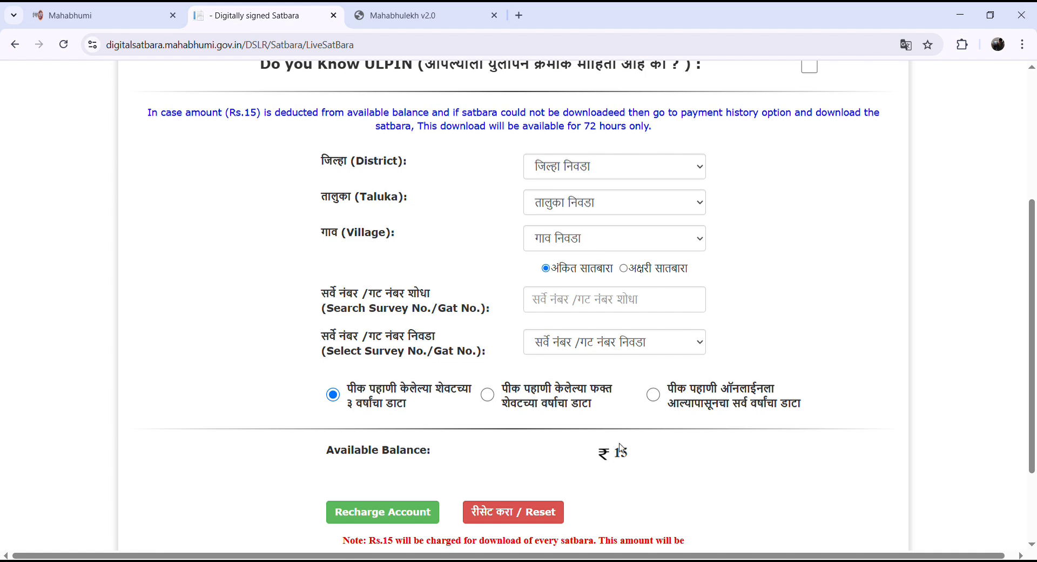
Step: Start an account recharge of ₹15 with SBI as the payment gateway
{"action": "left_click", "coordinate": [369, 520]}
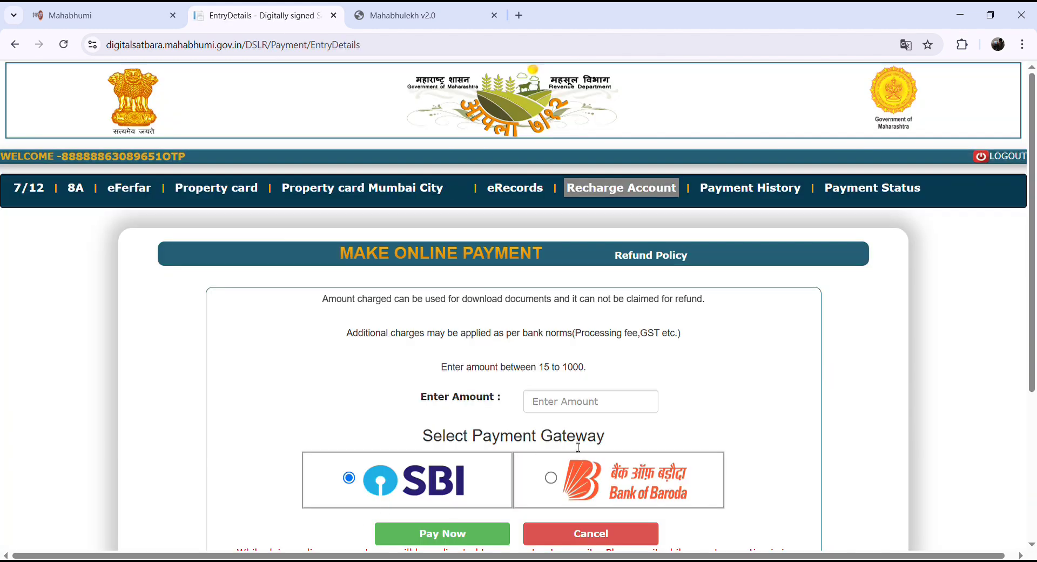
{"action": "scroll", "coordinate": [642, 363], "scroll_direction": "down", "scroll_amount": 4}
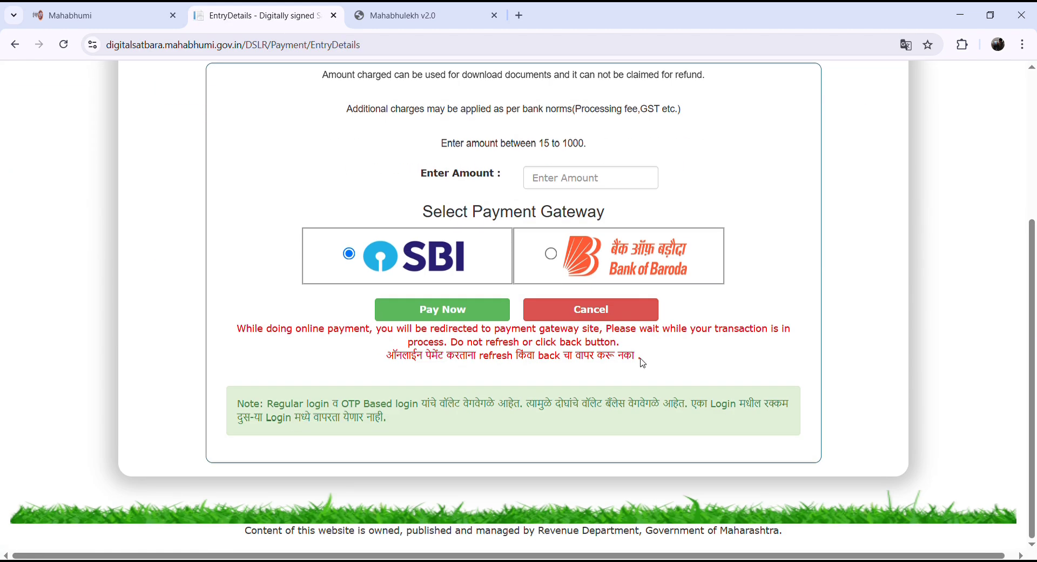
{"action": "left_click", "coordinate": [571, 184]}
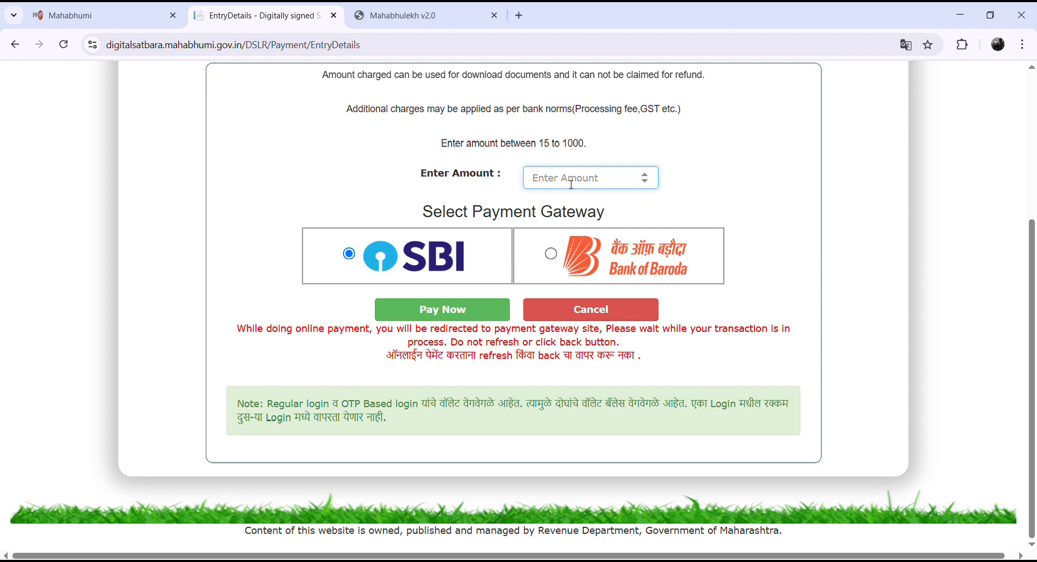
{"action": "type", "text": "15"}
Step: Accept the refund policy and confirm the ₹15 recharge payment
{"action": "left_click", "coordinate": [458, 312]}
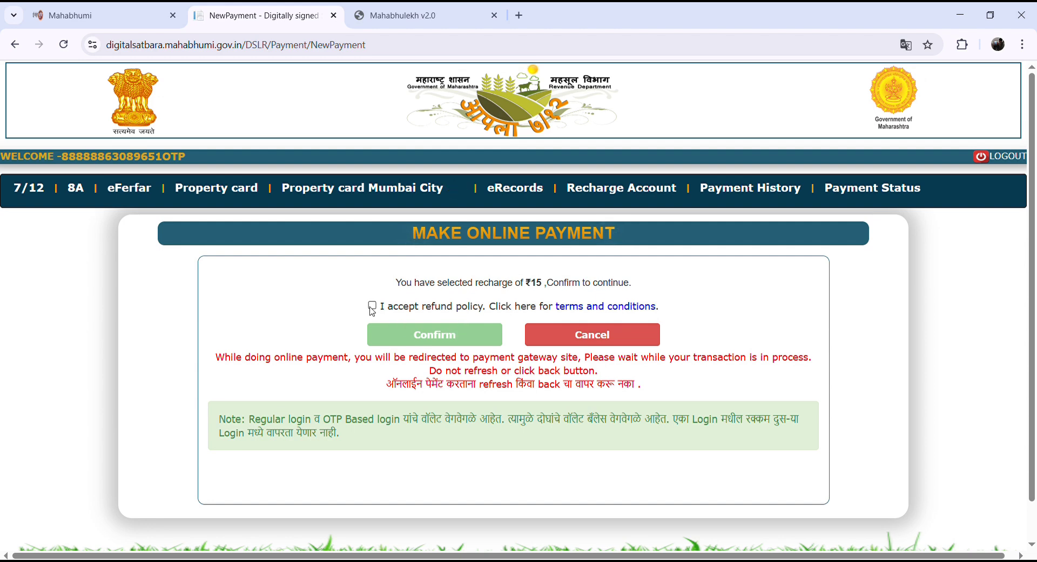
{"action": "left_click", "coordinate": [372, 306]}
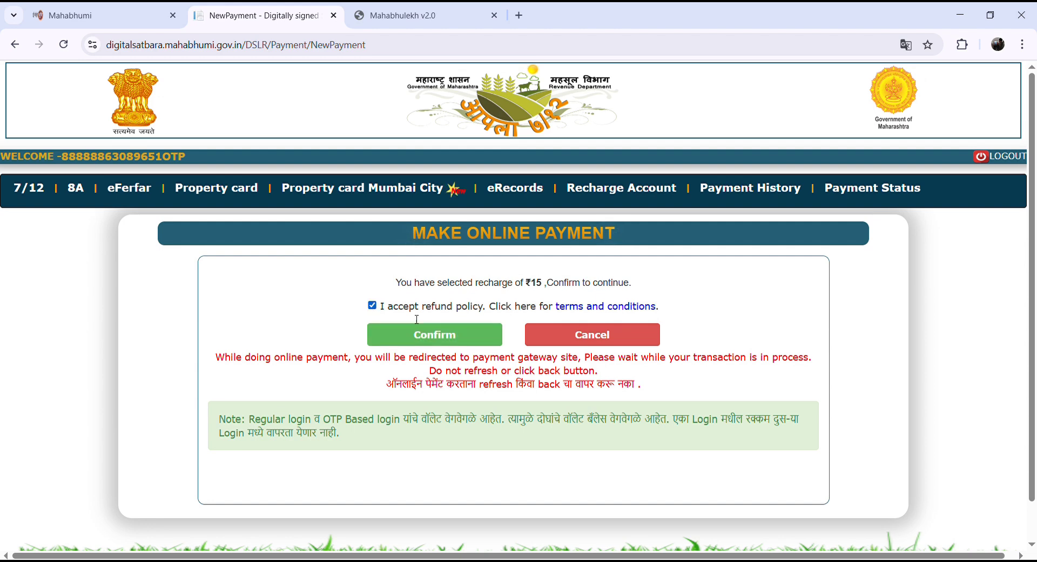
{"action": "left_click", "coordinate": [462, 343]}
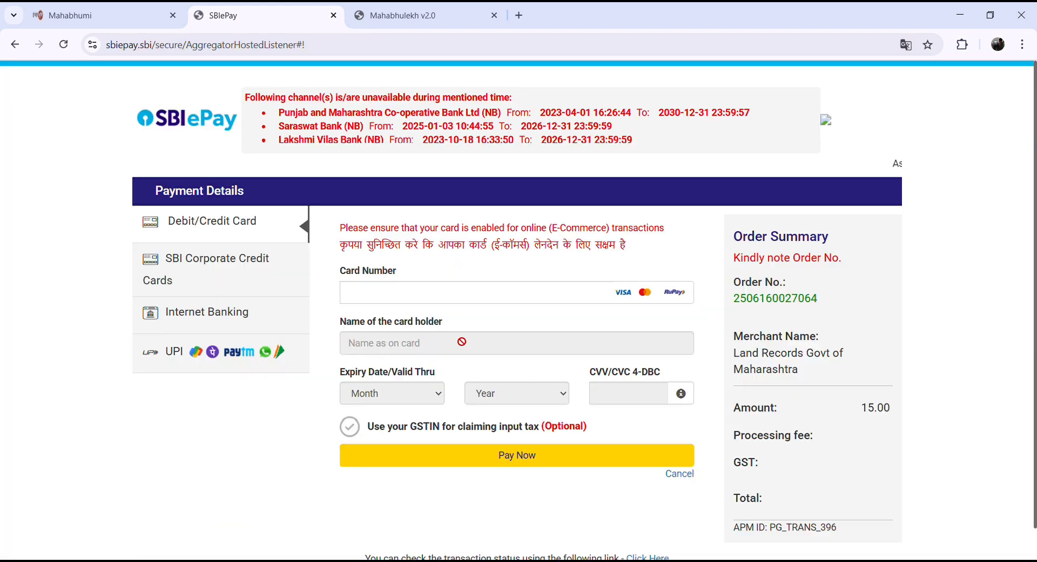
Step: Pay through SBI ePay using UPI QR and generate the payment QR code
{"action": "left_click", "coordinate": [204, 365]}
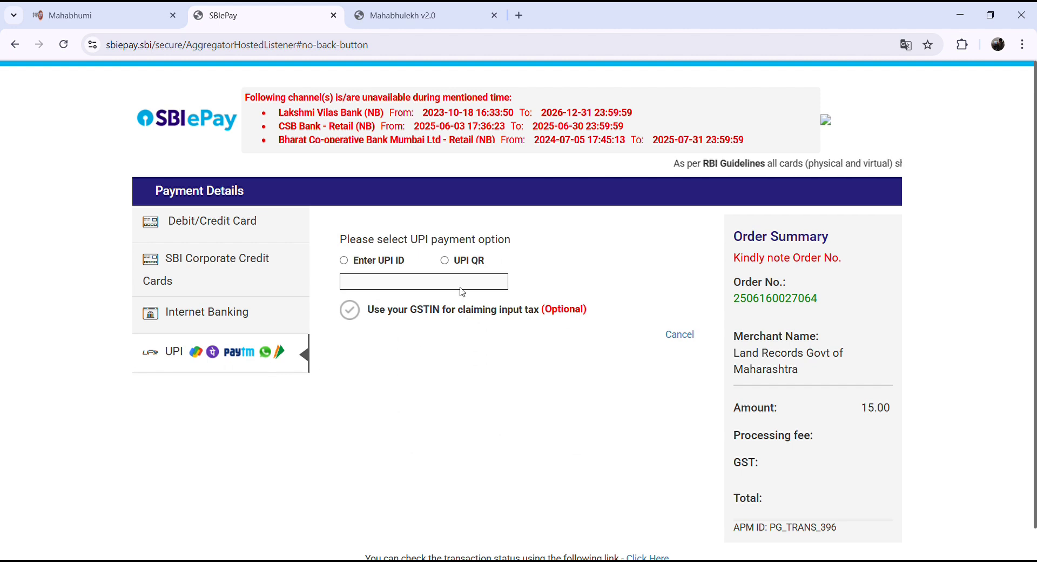
{"action": "left_click", "coordinate": [445, 261]}
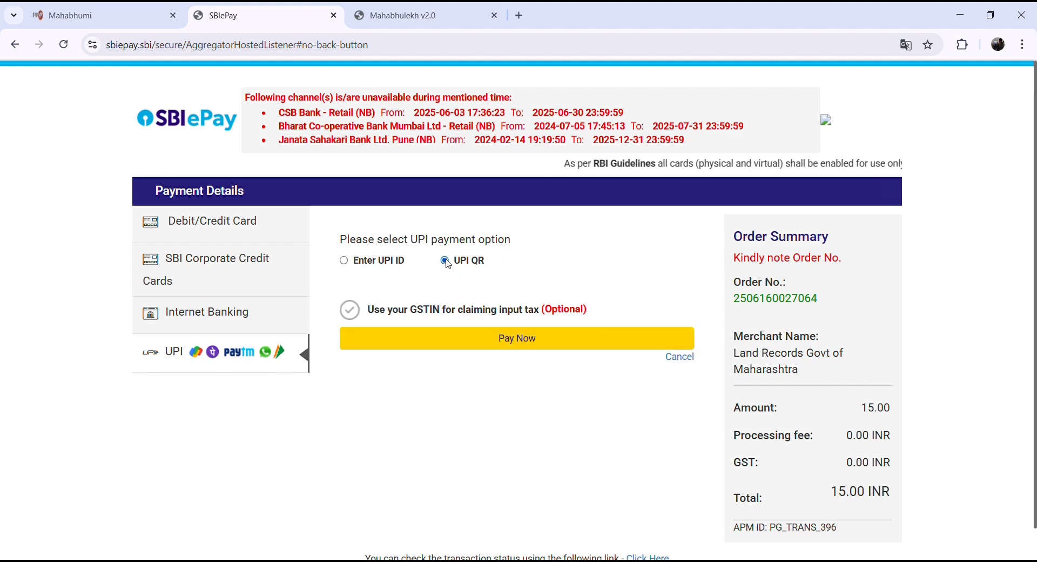
{"action": "left_click", "coordinate": [534, 349]}
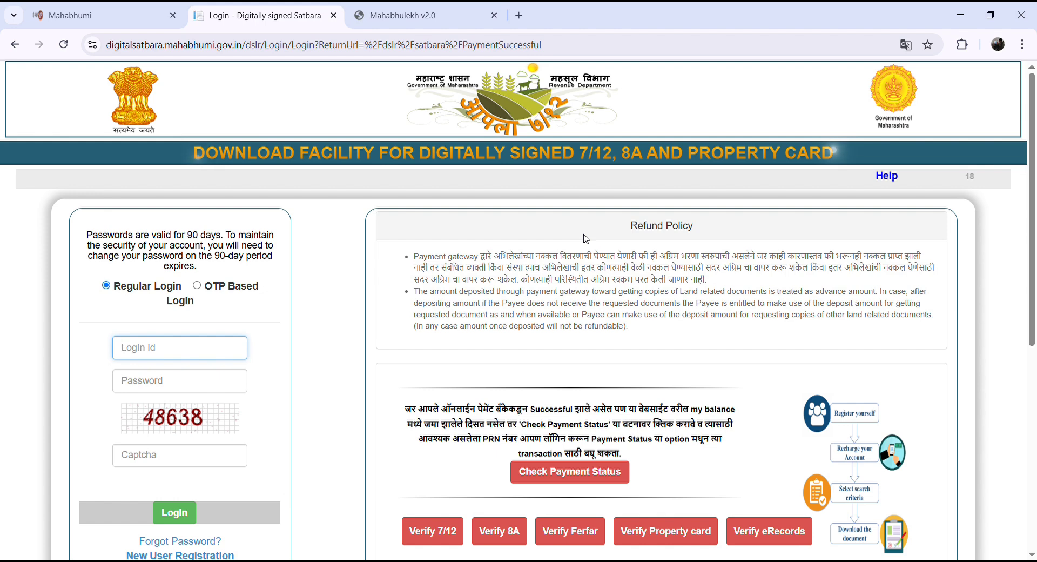
Step: Switch to OTP-based login and enter the registered mobile number
{"action": "scroll", "coordinate": [586, 239], "scroll_direction": "down", "scroll_amount": 4}
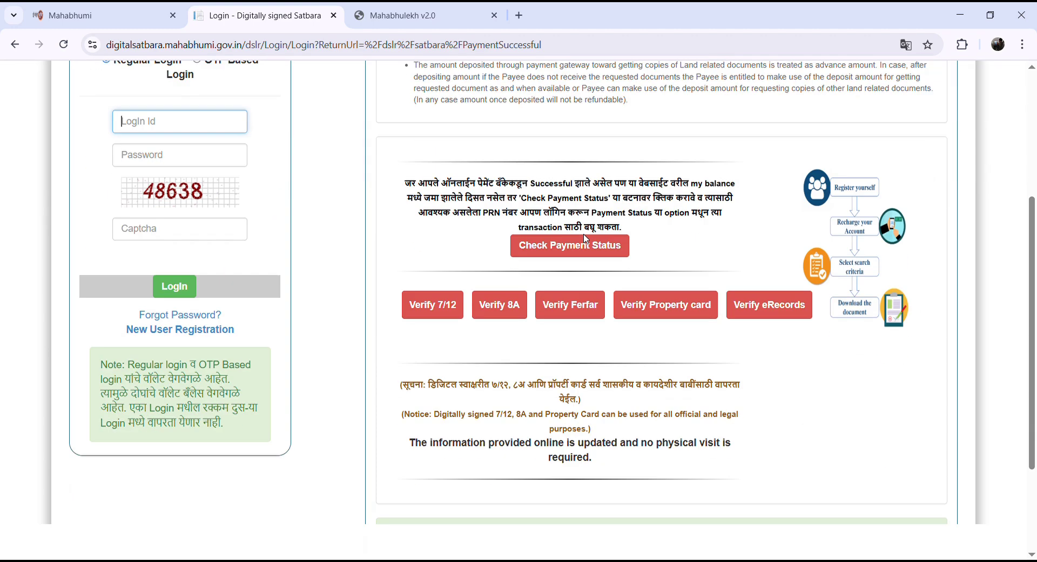
{"action": "scroll", "coordinate": [315, 173], "scroll_direction": "up", "scroll_amount": 4}
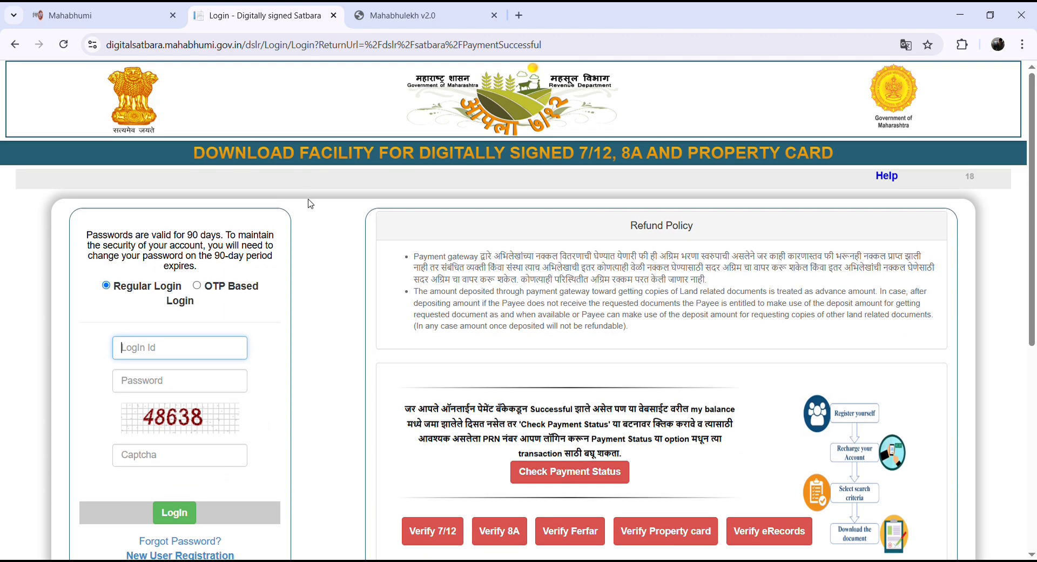
{"action": "left_click", "coordinate": [199, 286]}
{"action": "left_click", "coordinate": [211, 386]}
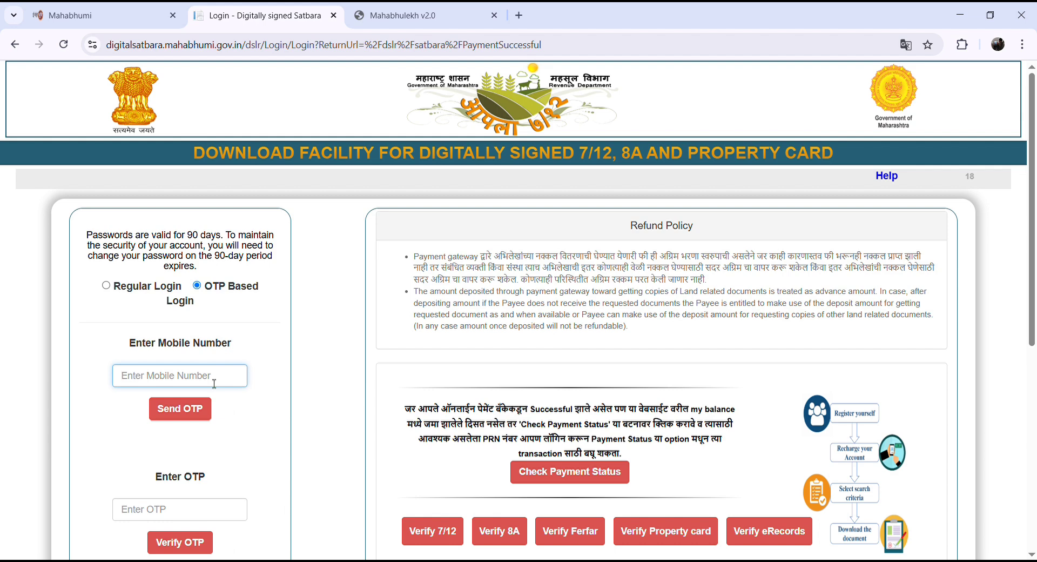
Step: Request the OTP, enter the received code and verify it to log in
{"action": "left_click", "coordinate": [201, 412]}
{"action": "scroll", "coordinate": [220, 454], "scroll_direction": "down", "scroll_amount": 1}
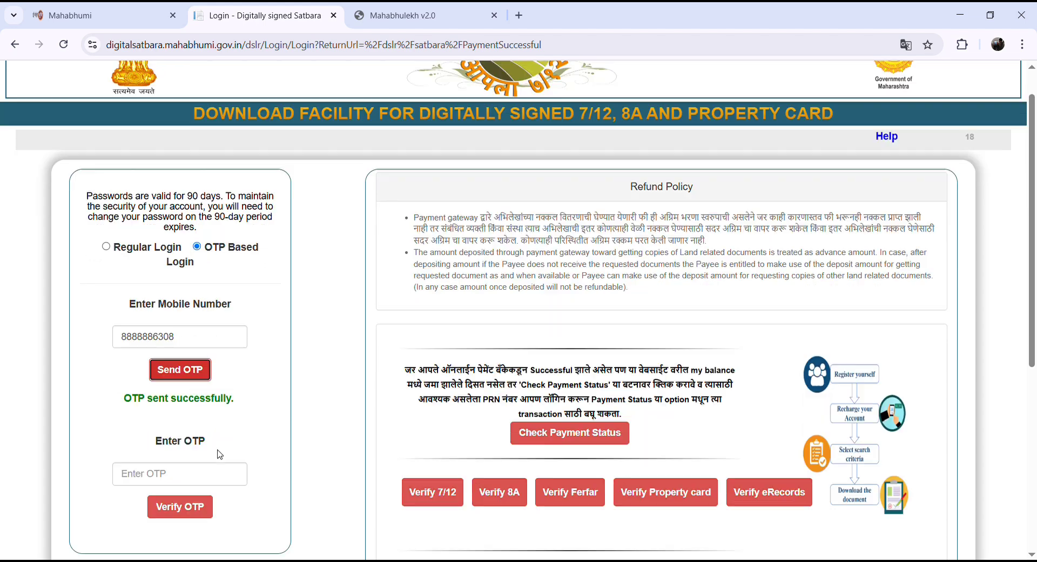
{"action": "scroll", "coordinate": [220, 454], "scroll_direction": "down", "scroll_amount": 3}
{"action": "left_click", "coordinate": [182, 295]}
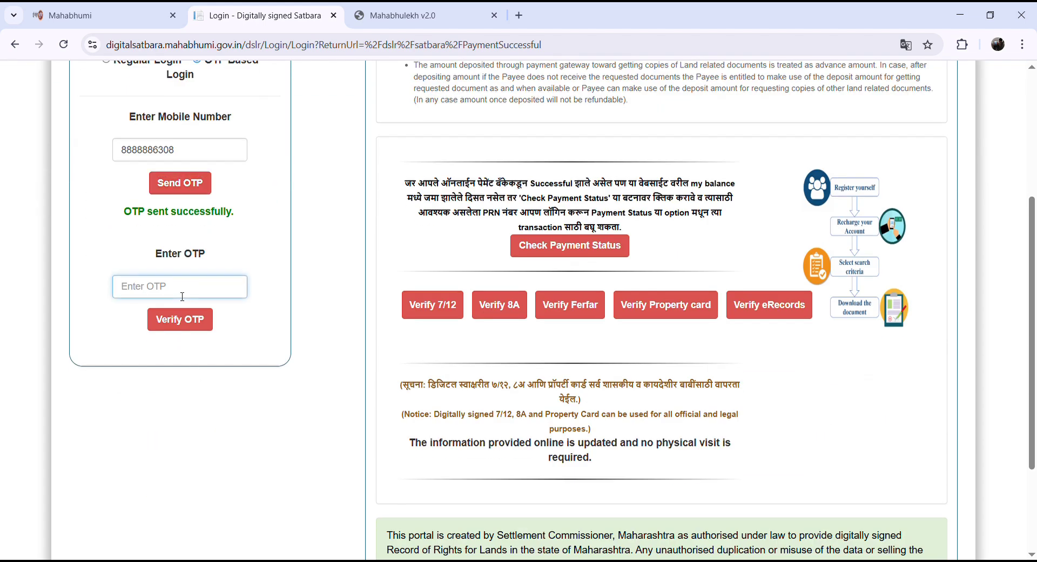
{"action": "left_click", "coordinate": [181, 319]}
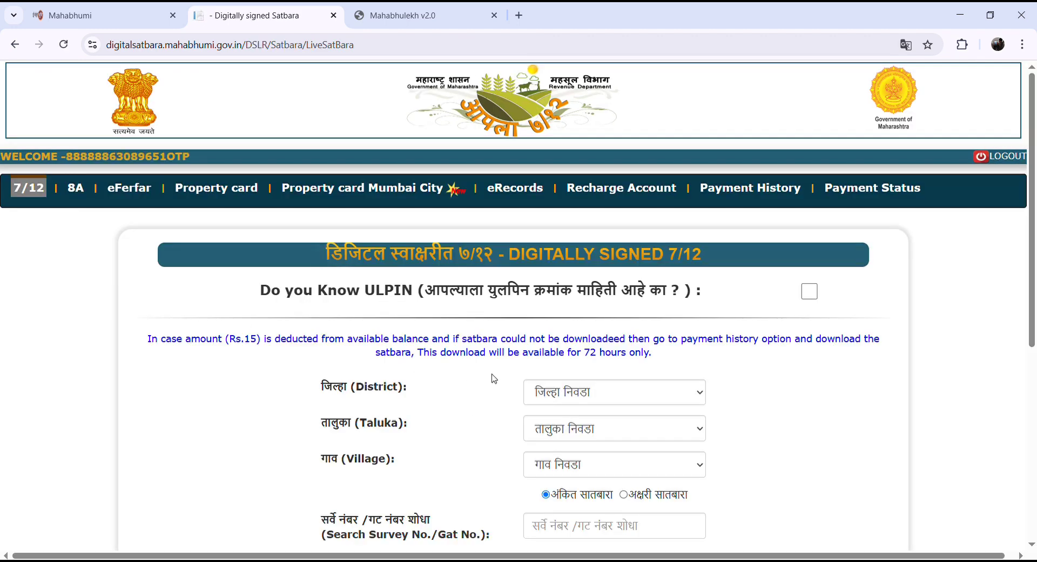
Step: Select the district, taluka and village from the location dropdowns
{"action": "scroll", "coordinate": [492, 378], "scroll_direction": "down", "scroll_amount": 4}
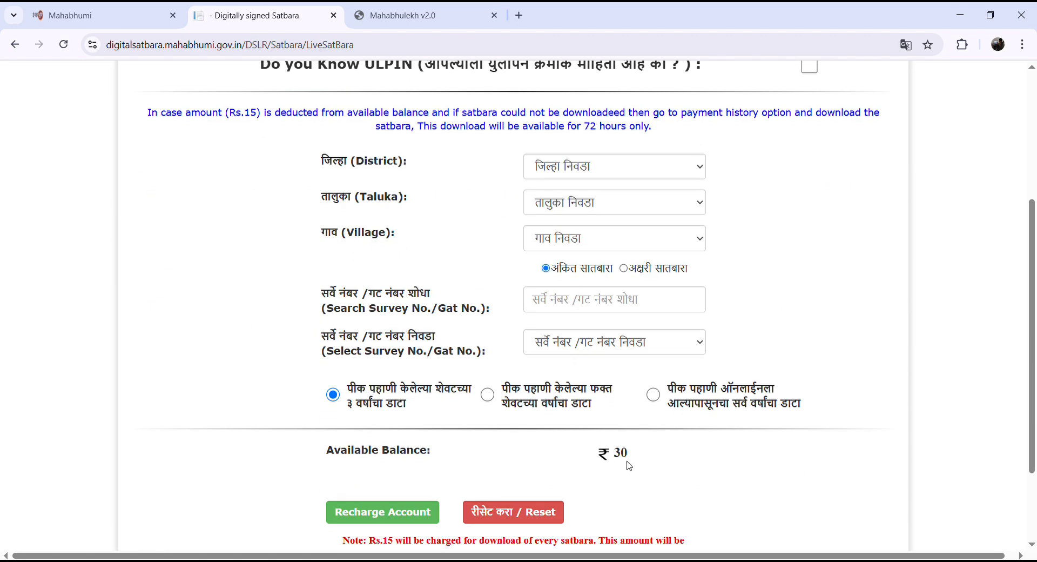
{"action": "left_click", "coordinate": [679, 166]}
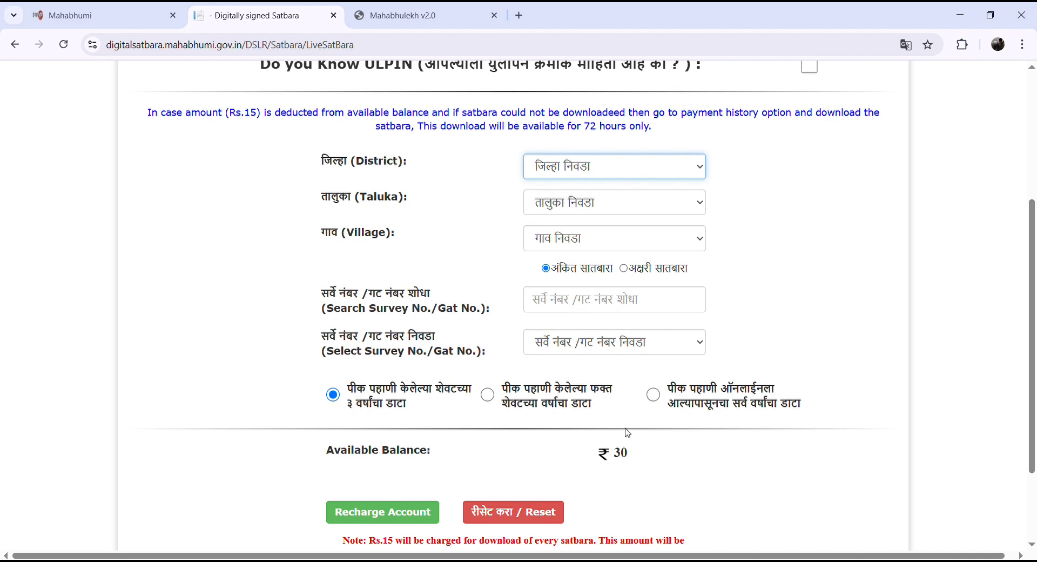
{"action": "left_click", "coordinate": [614, 277]}
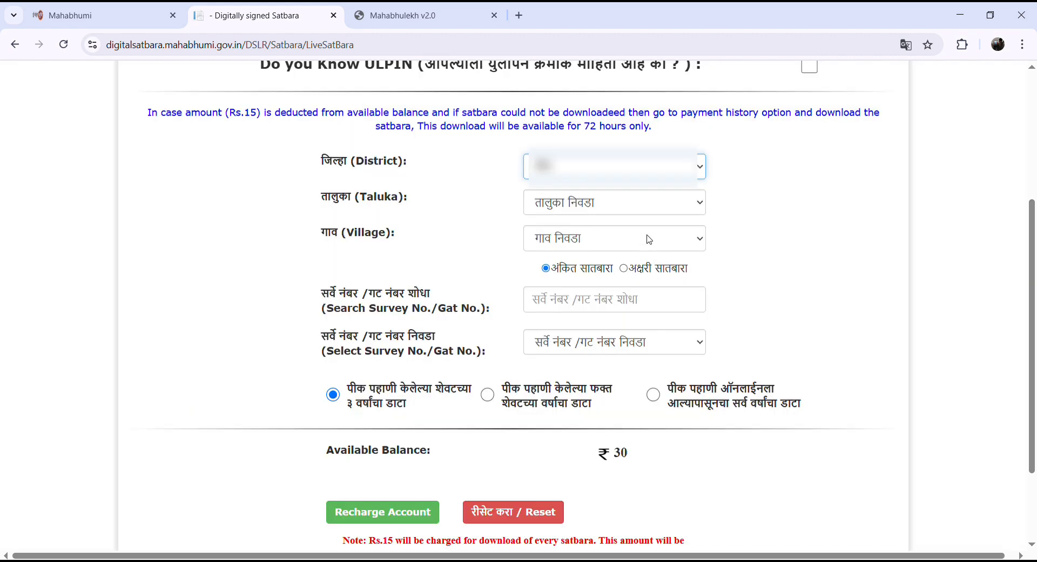
{"action": "left_click", "coordinate": [636, 208]}
{"action": "left_click", "coordinate": [637, 322]}
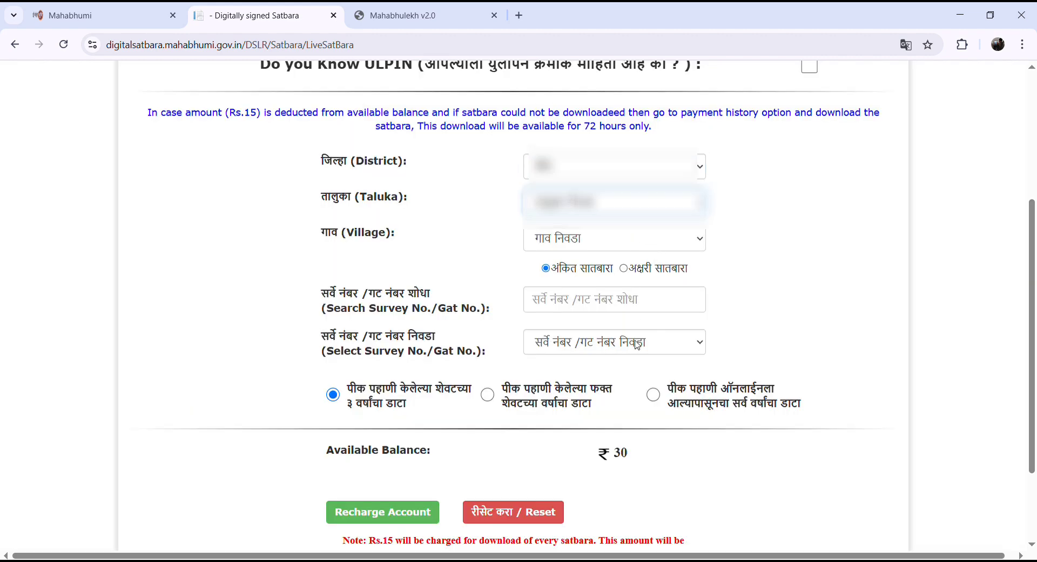
{"action": "left_click", "coordinate": [649, 249]}
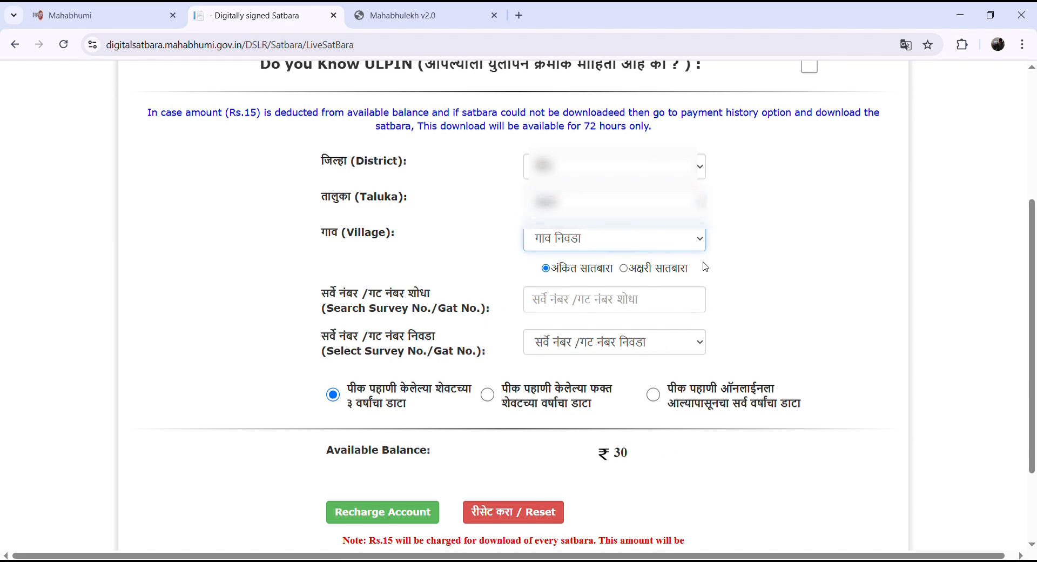
{"action": "left_click", "coordinate": [596, 306]}
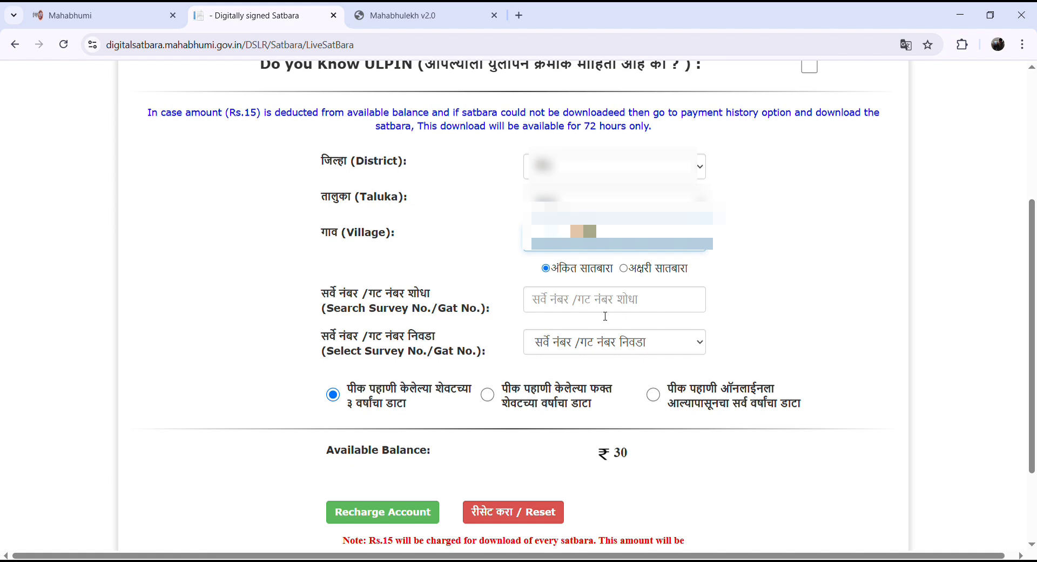
Step: Search survey number 121 and choose 121/1 from the matching survey numbers
{"action": "left_click", "coordinate": [593, 308]}
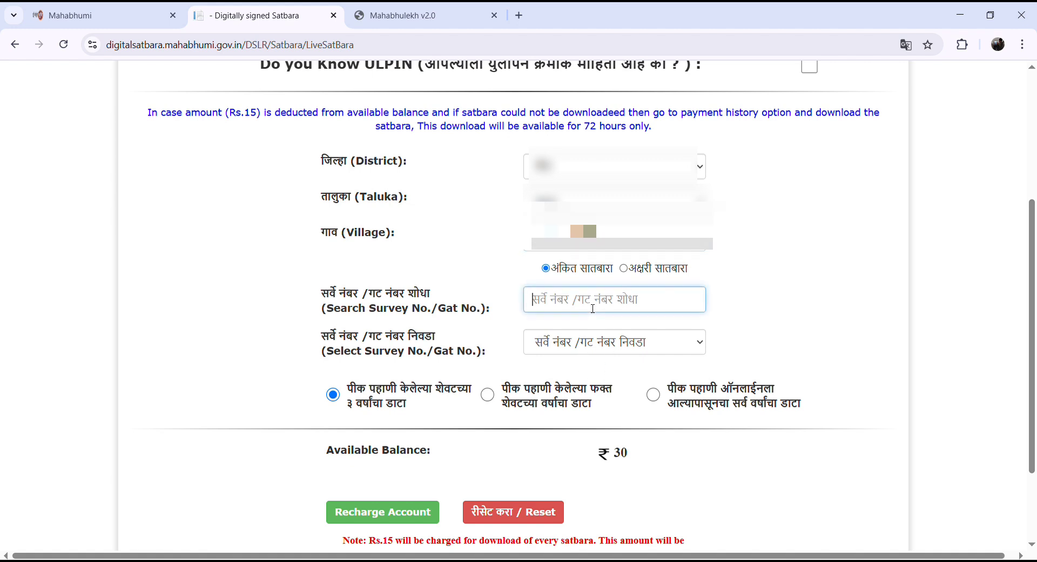
{"action": "type", "text": "121"}
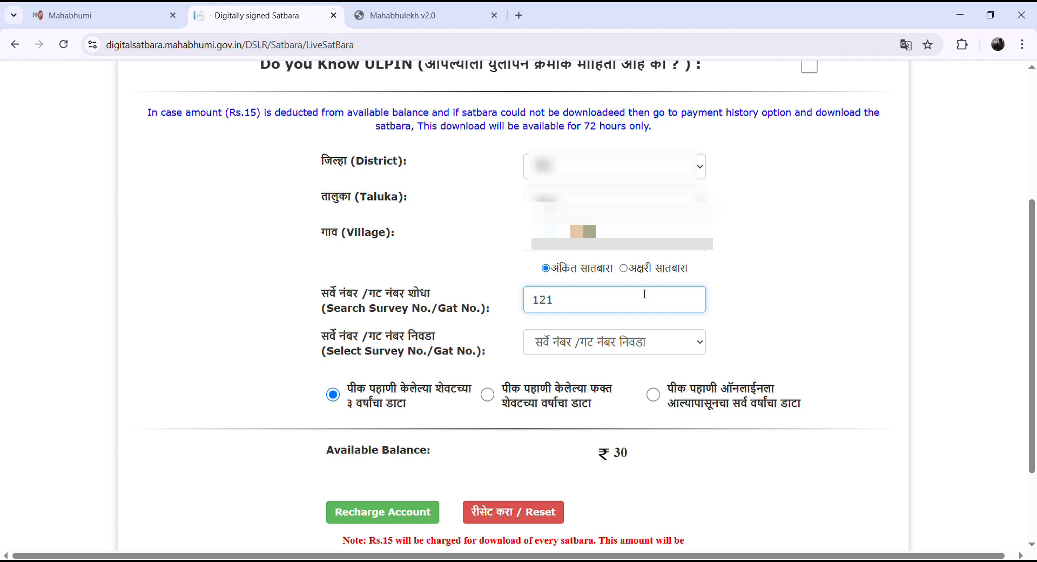
{"action": "left_click", "coordinate": [650, 324]}
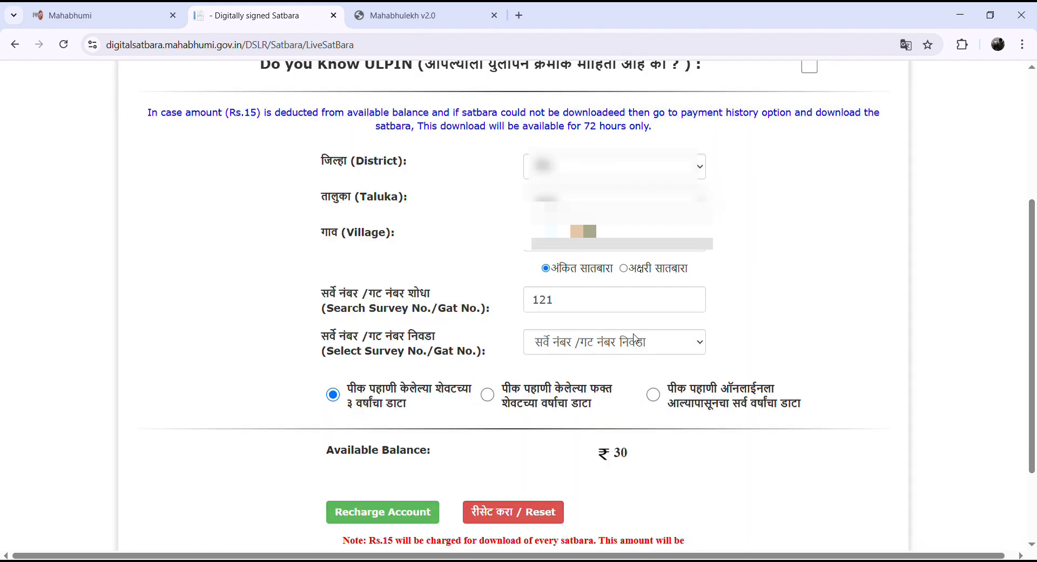
{"action": "left_click", "coordinate": [636, 342]}
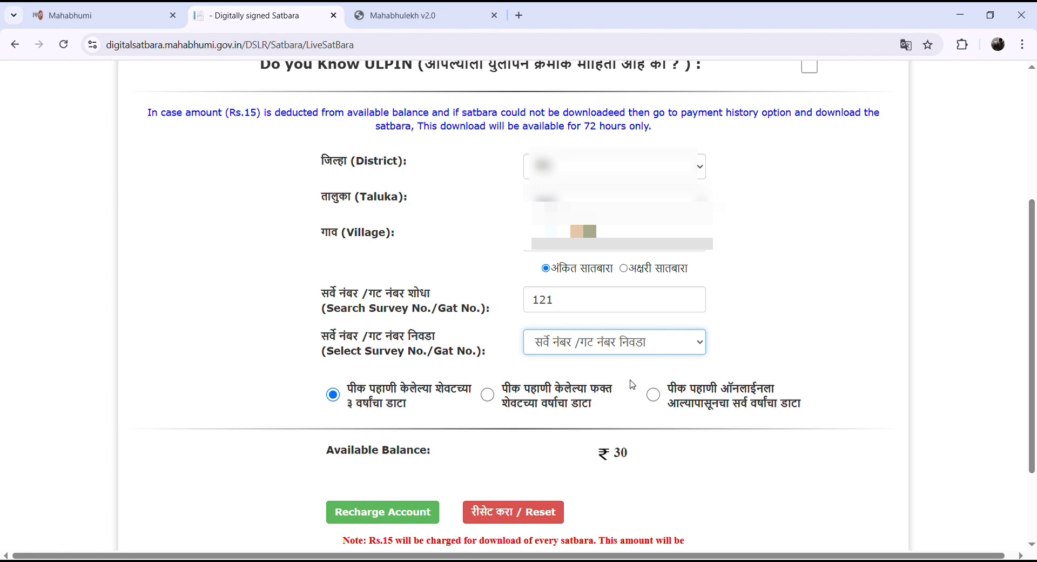
{"action": "key", "text": "Down"}
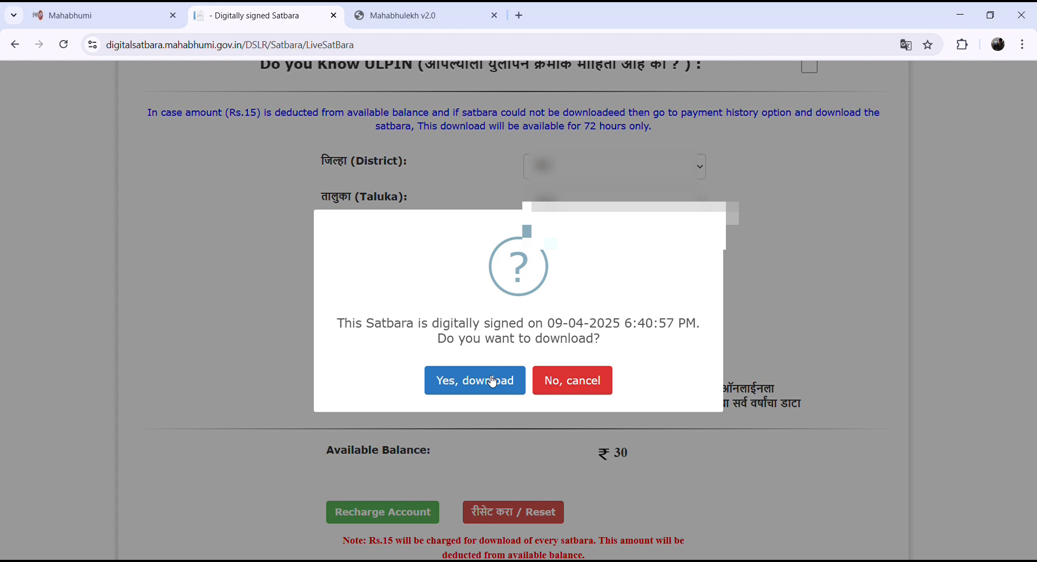
Step: Agree to download the signed 7/12 for survey 121/1 and accept the ₹15 charge
{"action": "left_click", "coordinate": [492, 381]}
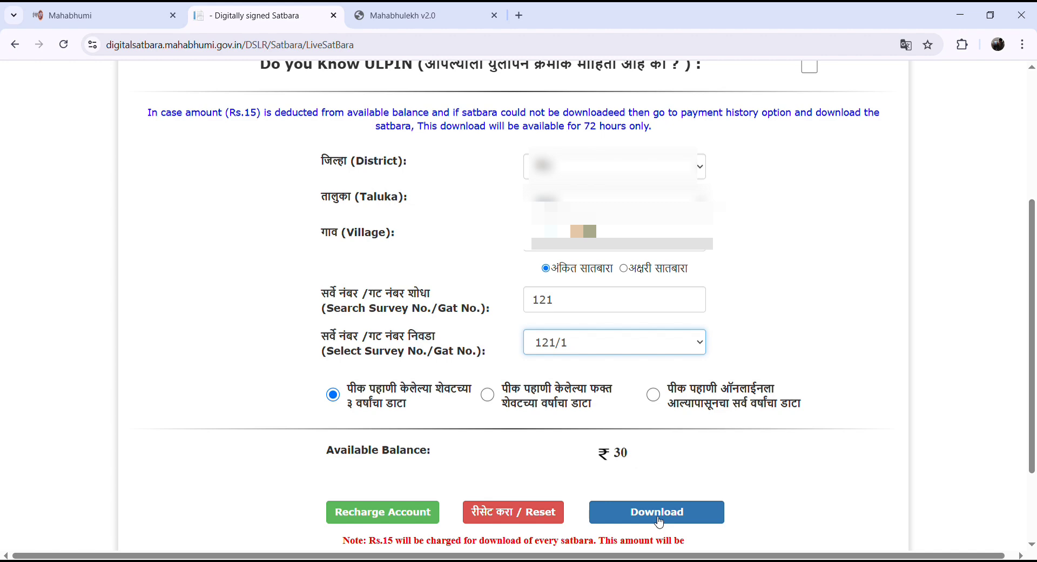
{"action": "left_click", "coordinate": [659, 521]}
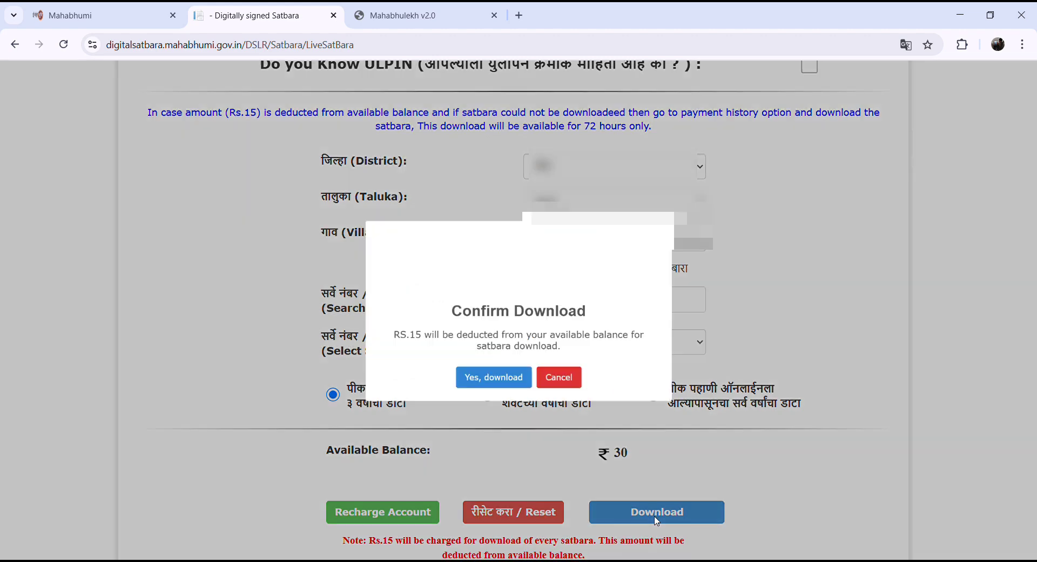
{"action": "left_click", "coordinate": [512, 400]}
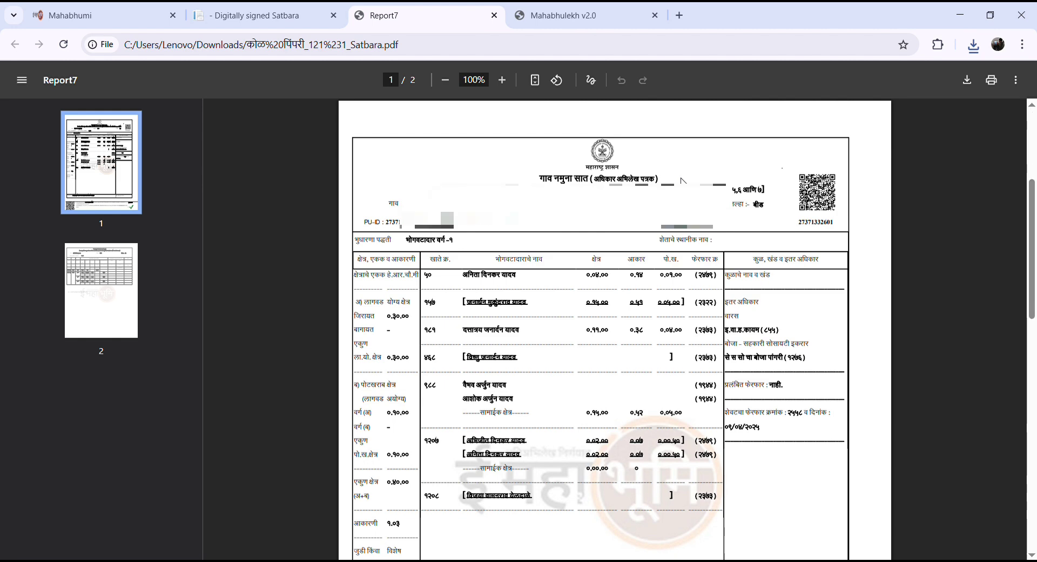
Step: Review both pages of the Report7 PDF, then close its tab
{"action": "scroll", "coordinate": [681, 180], "scroll_direction": "down", "scroll_amount": 10}
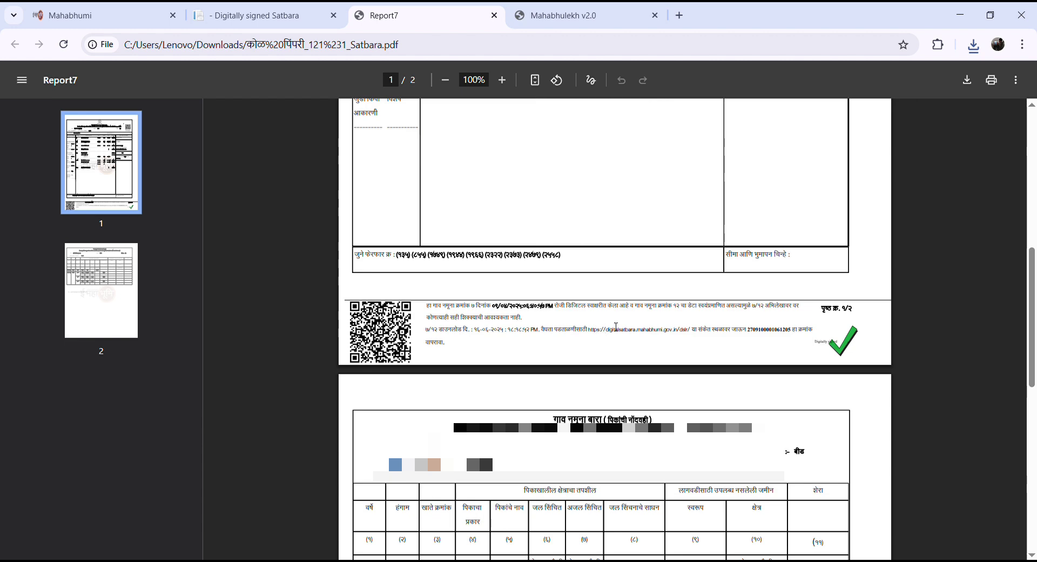
{"action": "scroll", "coordinate": [616, 327], "scroll_direction": "up", "scroll_amount": 10}
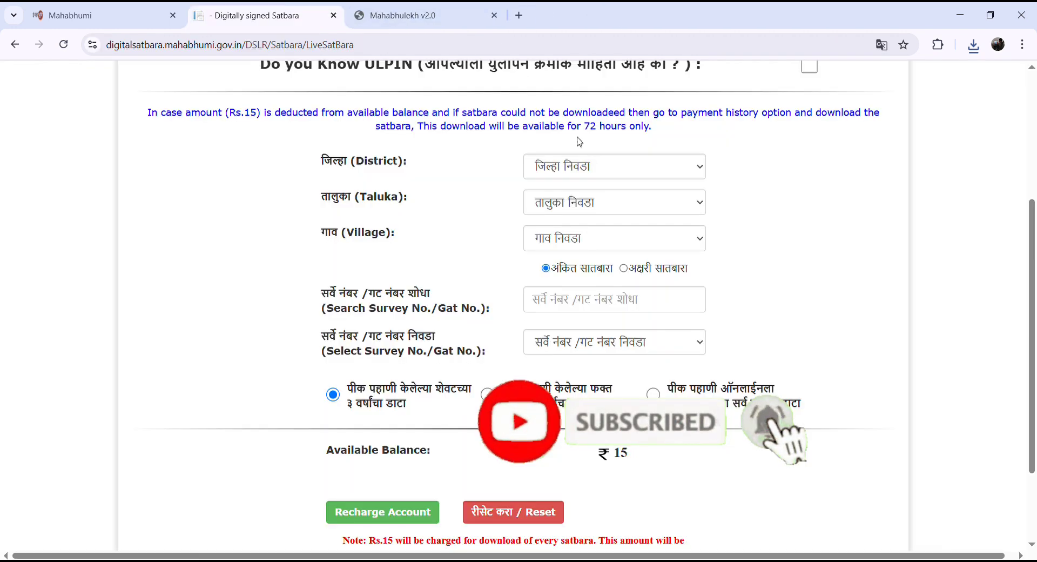
{"action": "left_click", "coordinate": [494, 16]}
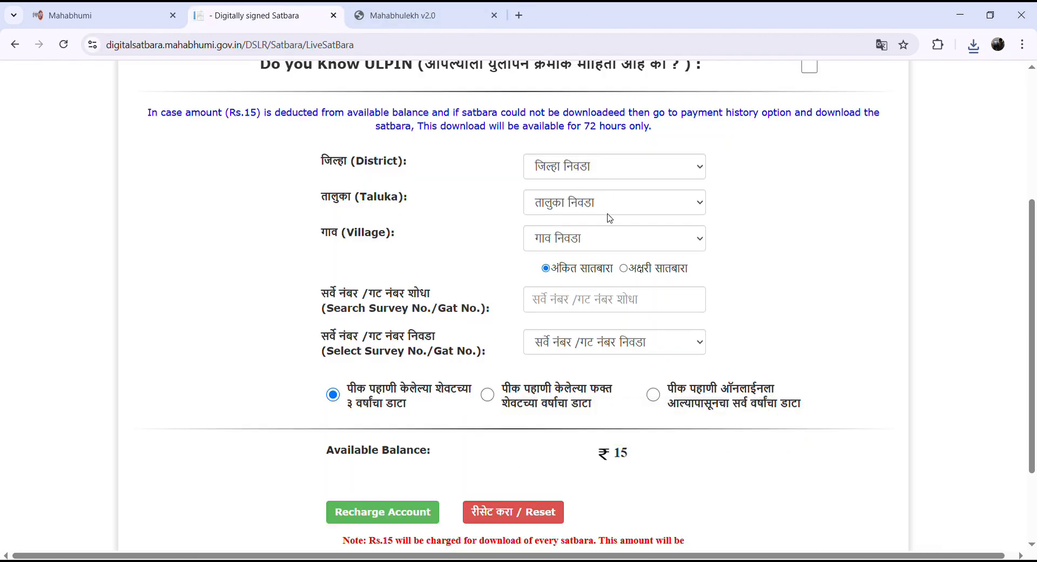